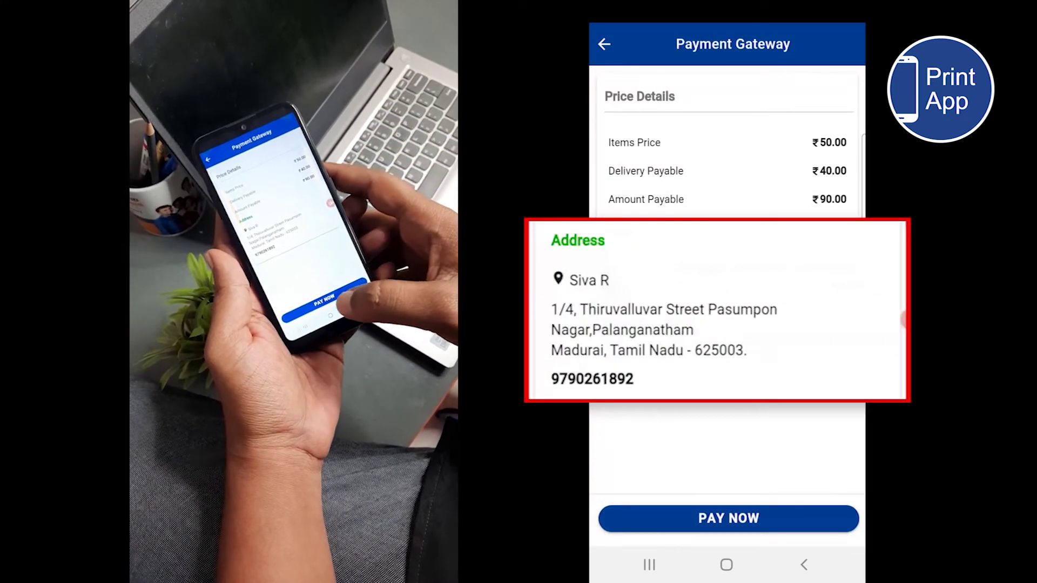
Start paying for the placed order with Pay Now
{"action": "left_click", "coordinate": [729, 518]}
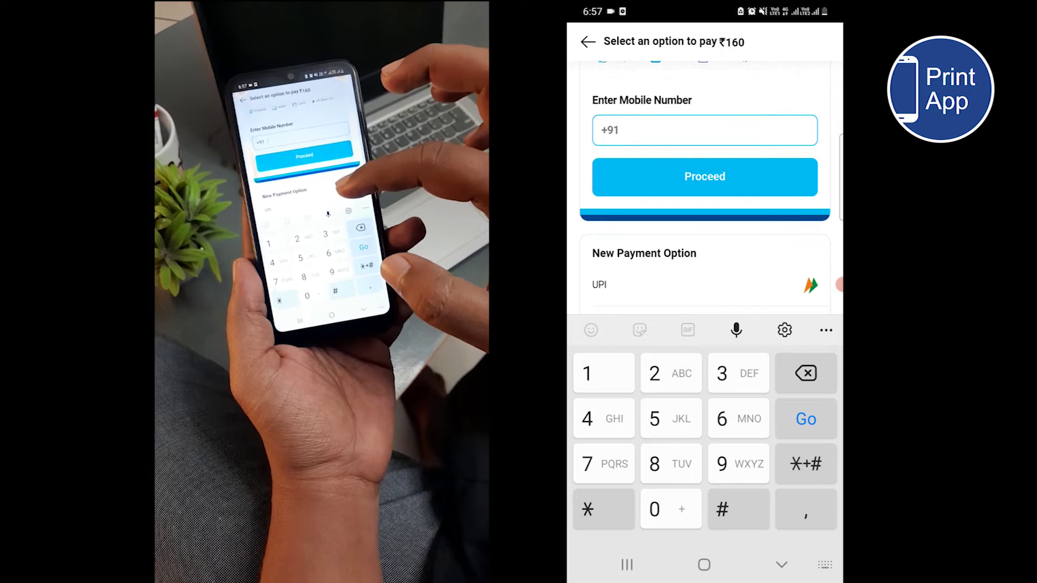
{"action": "scroll", "coordinate": [705, 194], "scroll_direction": "down", "scroll_amount": 2}
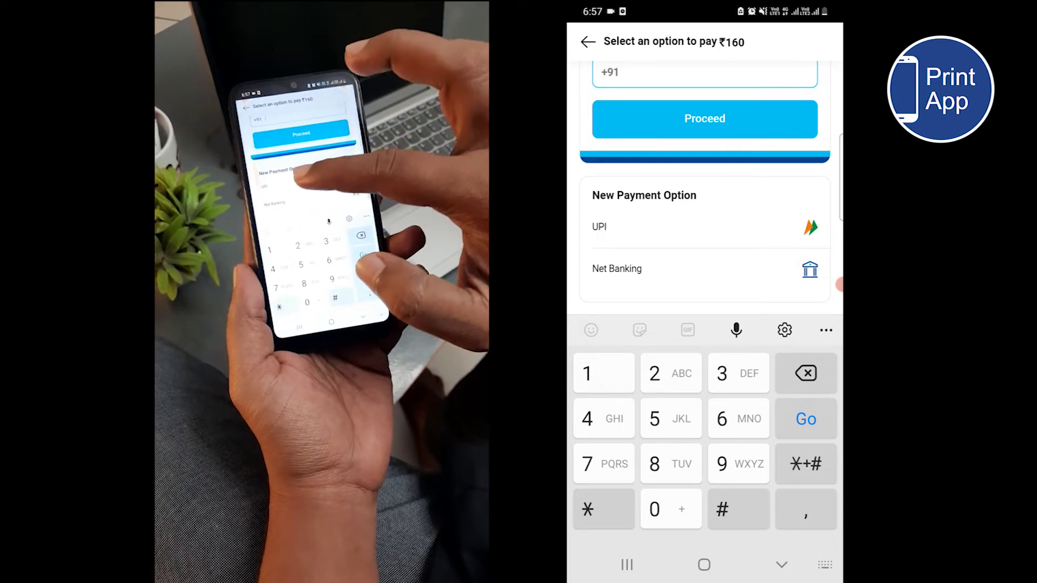
Choose UPI in Paytm and pay ₹160 using GPay
{"action": "left_click", "coordinate": [705, 227]}
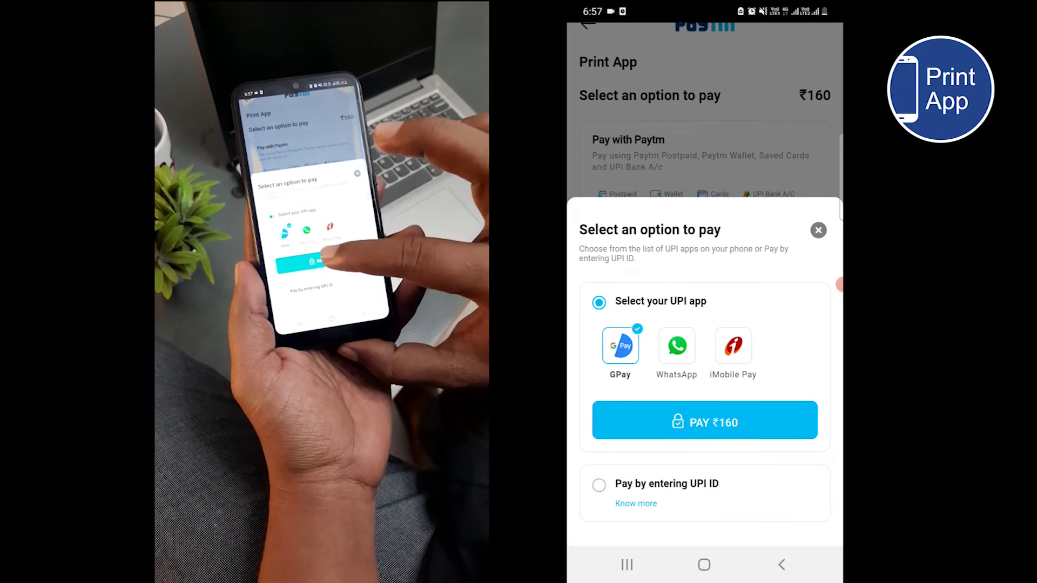
{"action": "left_click", "coordinate": [705, 423]}
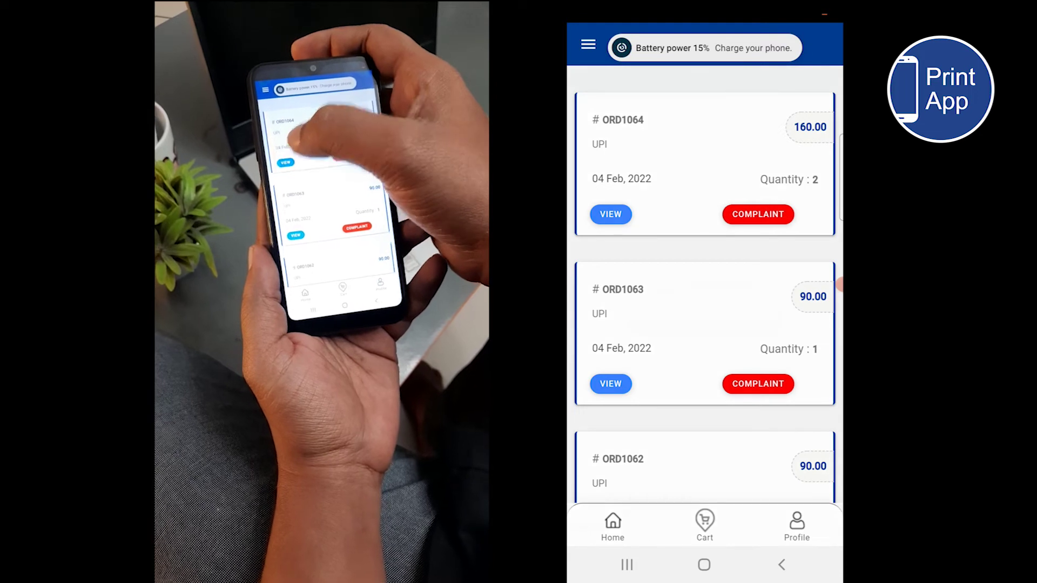
Open order ORD1064's details from My Orders
{"action": "left_click", "coordinate": [610, 214]}
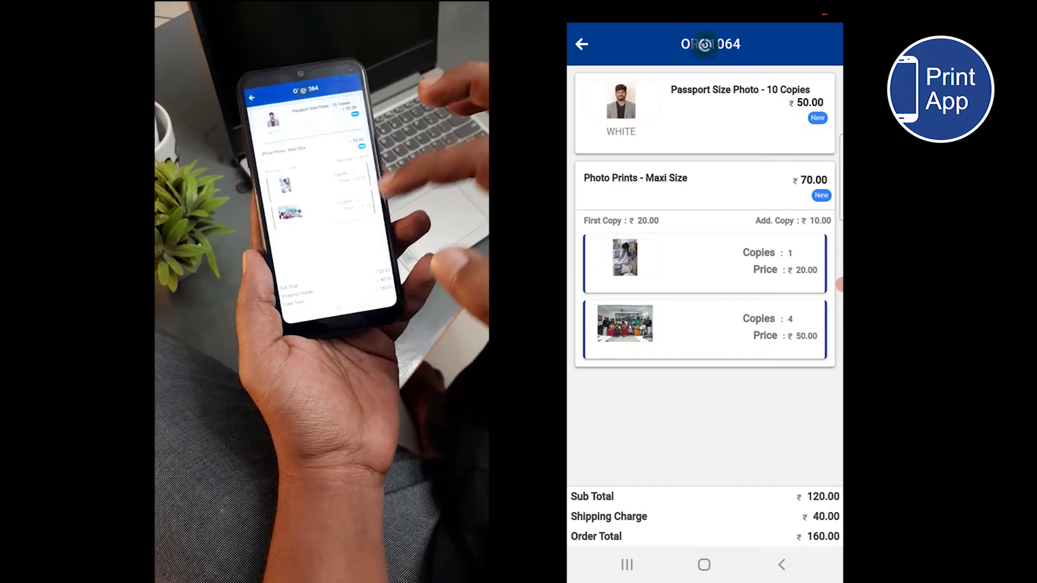